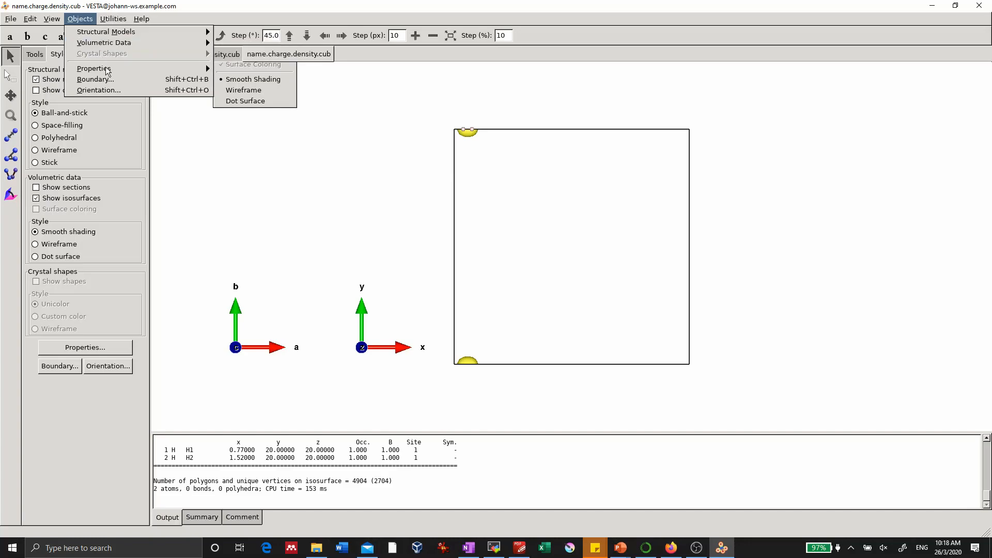
# Open the isosurface properties, select isosurface 1 and set its level to 0.429799.
pyautogui.moveTo(107, 69)
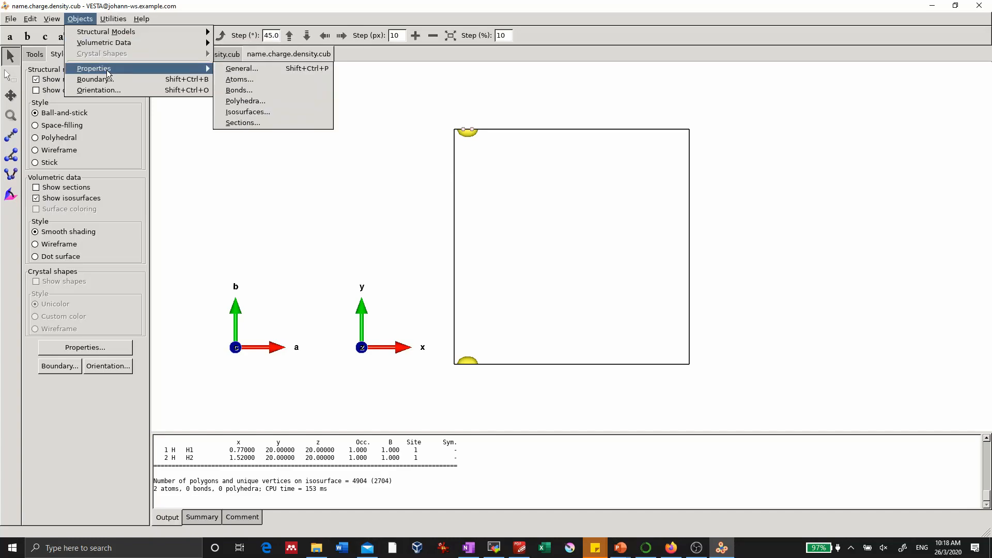
pyautogui.click(252, 112)
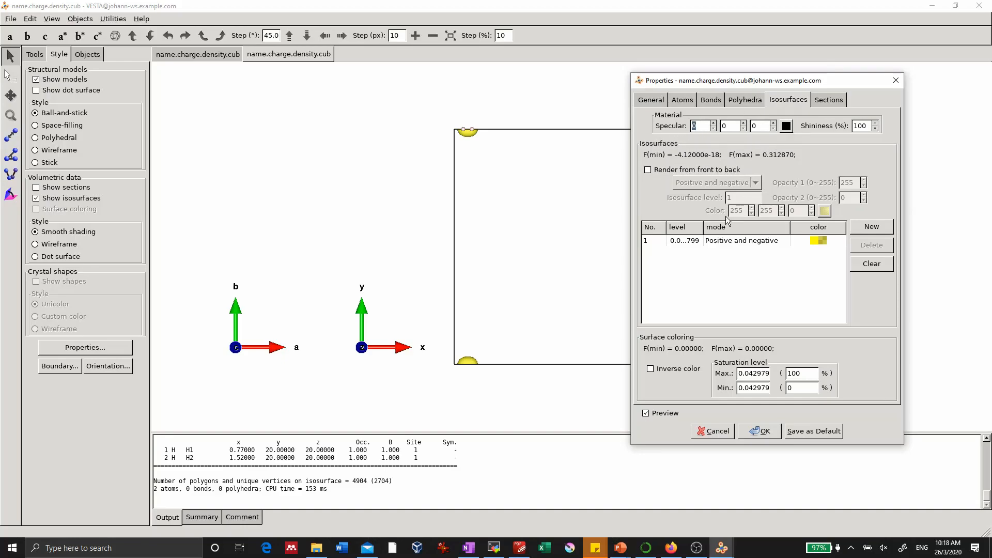
pyautogui.click(690, 240)
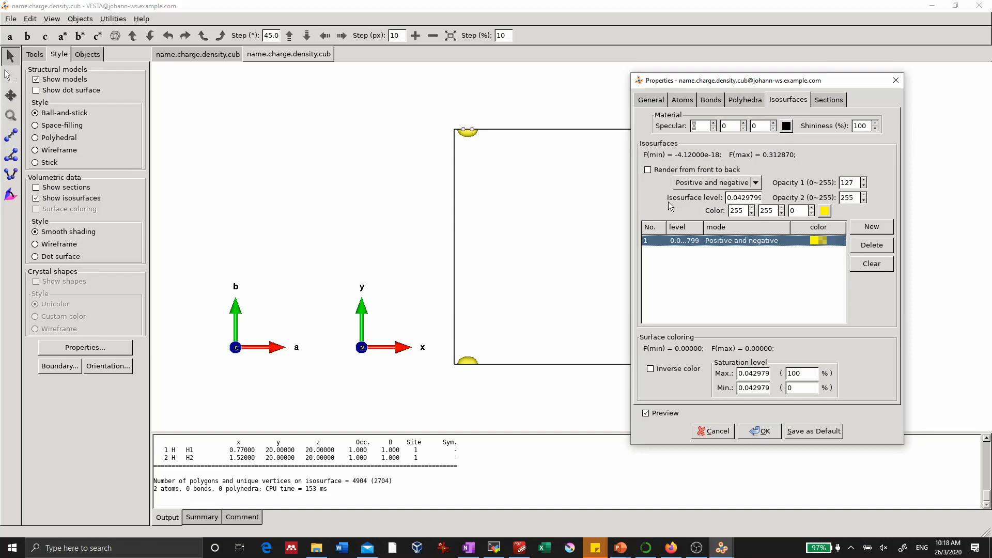
pyautogui.click(734, 199)
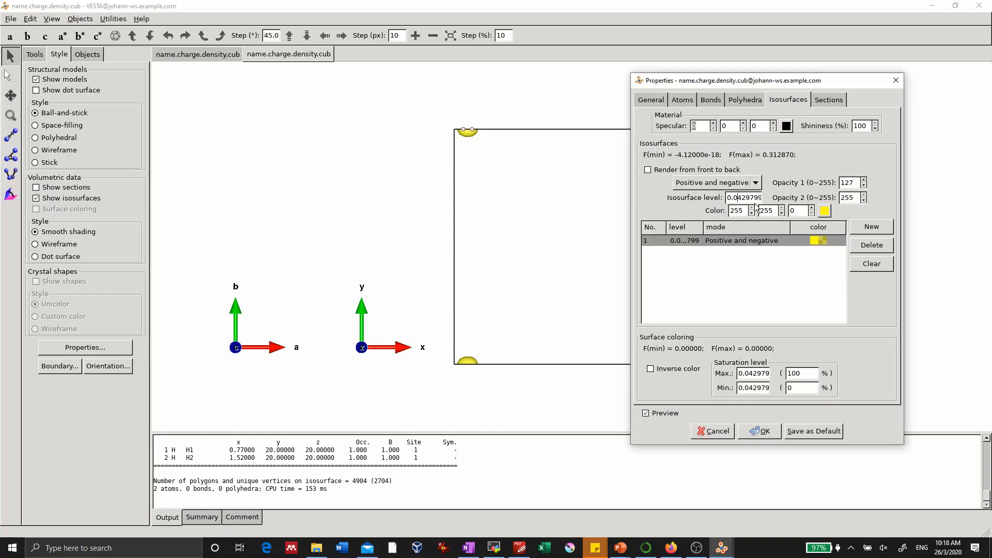
pyautogui.press('BackSpace')
pyautogui.press('Tab')
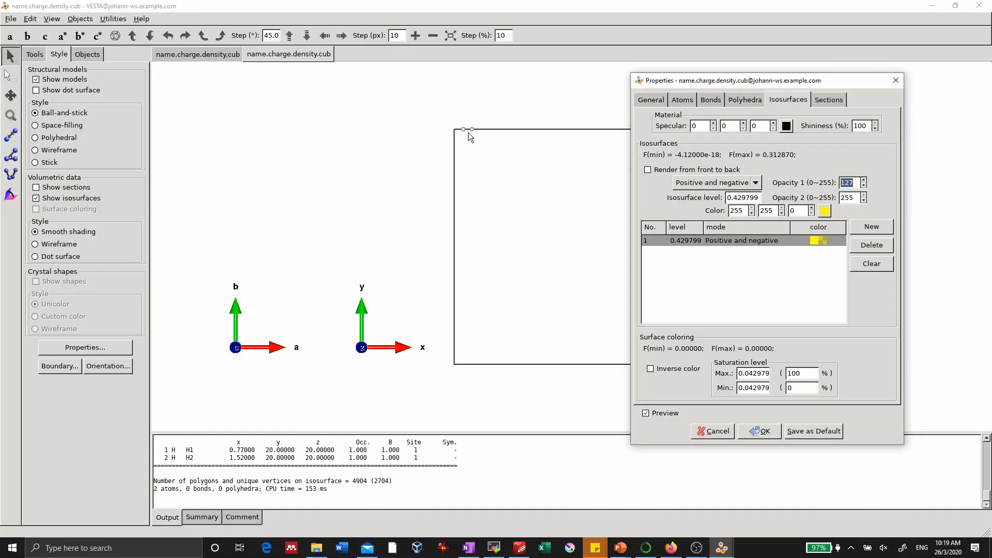
# Set the isosurface level to 0.1.
pyautogui.click(740, 199)
pyautogui.hotkey('shift', 'End')
pyautogui.press('Delete')
pyautogui.press('Tab')
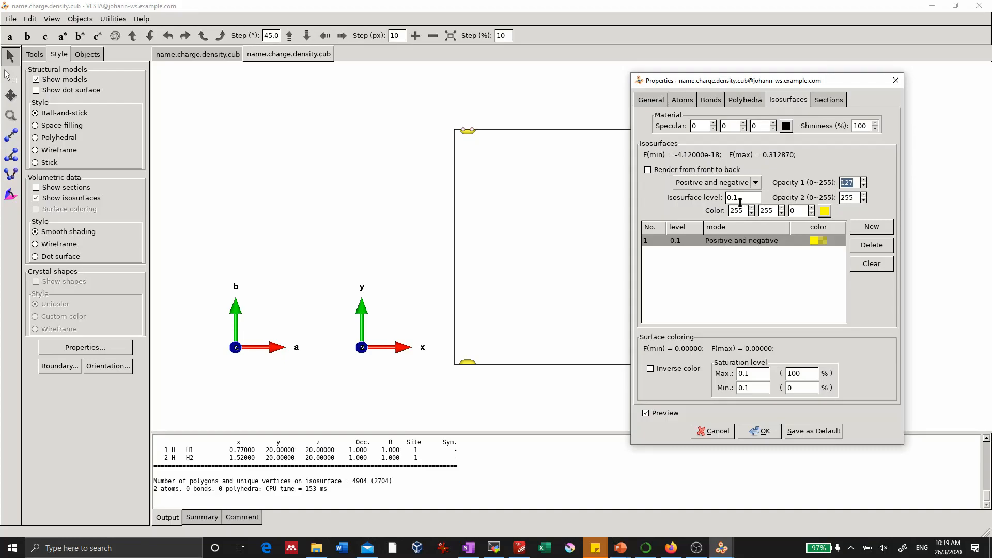
# Lower the isosurface level to 0.01 and after that to 0.001.
pyautogui.click(733, 201)
pyautogui.write('0')
pyautogui.press('Tab')
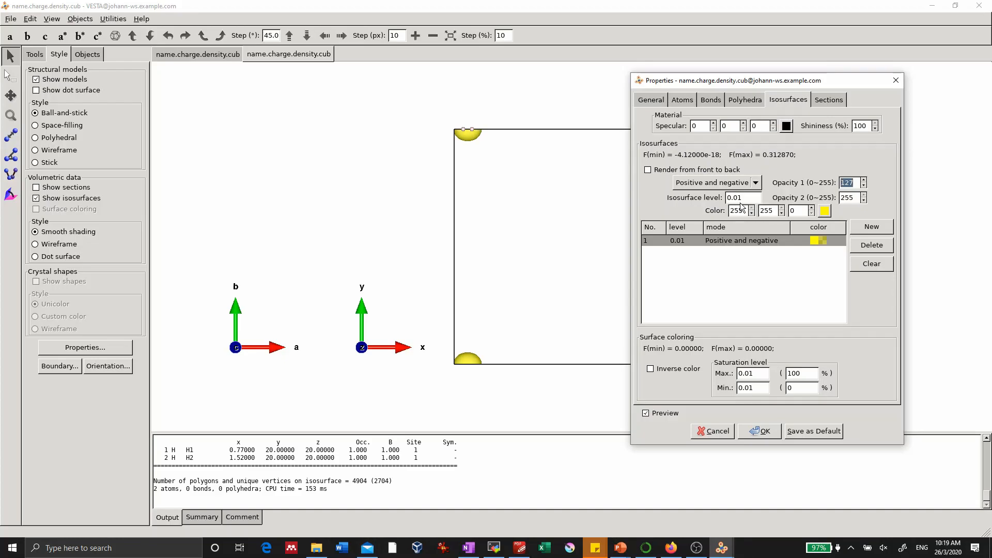
pyautogui.click(738, 199)
pyautogui.write('0')
pyautogui.press('Tab')
# Reduce the isosurface level to 0.0001 and on to 1e-05, moving the properties dialog clear of the unit cell.
pyautogui.click(739, 199)
pyautogui.write('00')
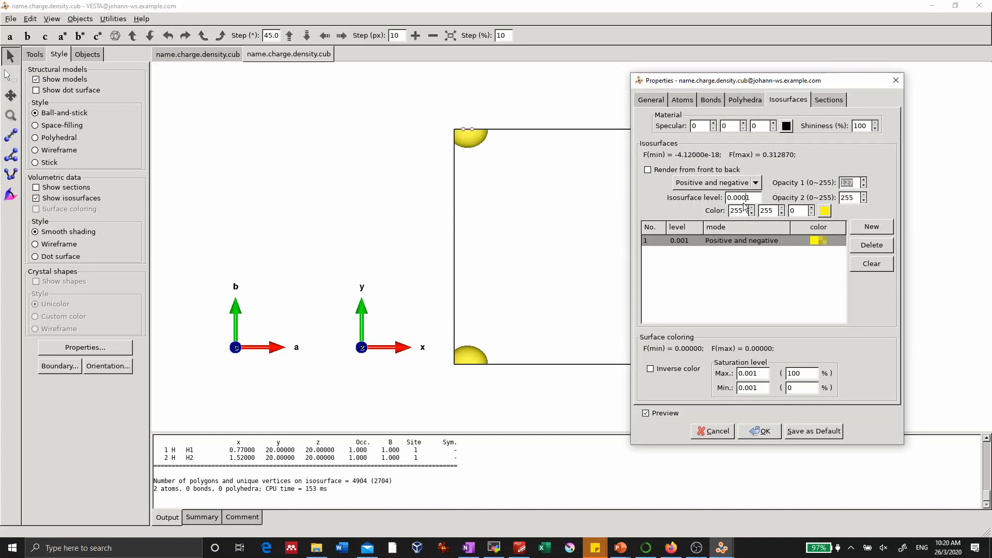
pyautogui.press('Return')
pyautogui.moveTo(703, 81); pyautogui.dragTo(833, 77)
pyautogui.click(877, 193)
pyautogui.write('0')
pyautogui.press('Tab')
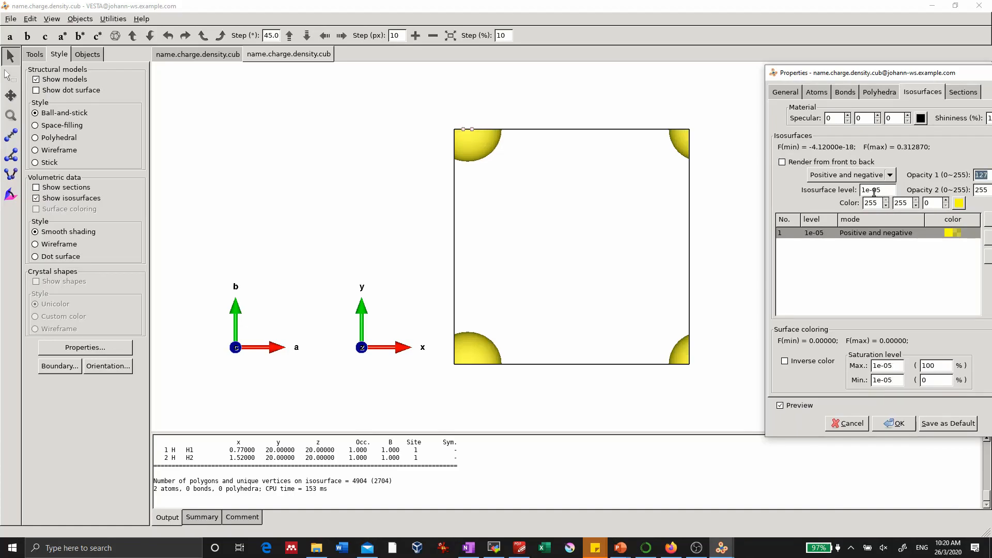
# Try isosurface levels of 1e-06 and 1e-08 for the charge density.
pyautogui.click(890, 192)
pyautogui.press('BackSpace')
pyautogui.write('6')
pyautogui.press('Tab')
pyautogui.click(892, 192)
pyautogui.press('BackSpace')
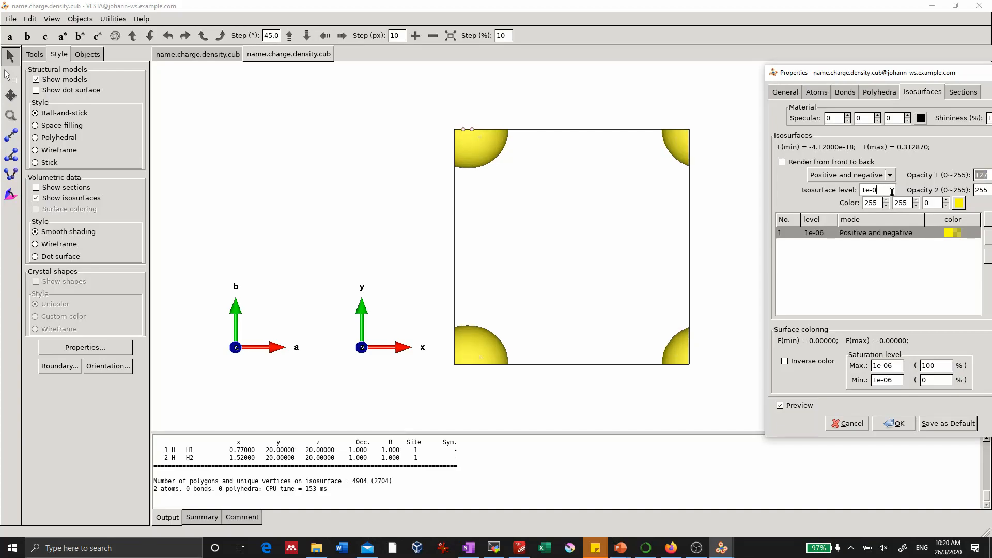
pyautogui.write('8')
pyautogui.press('Tab')
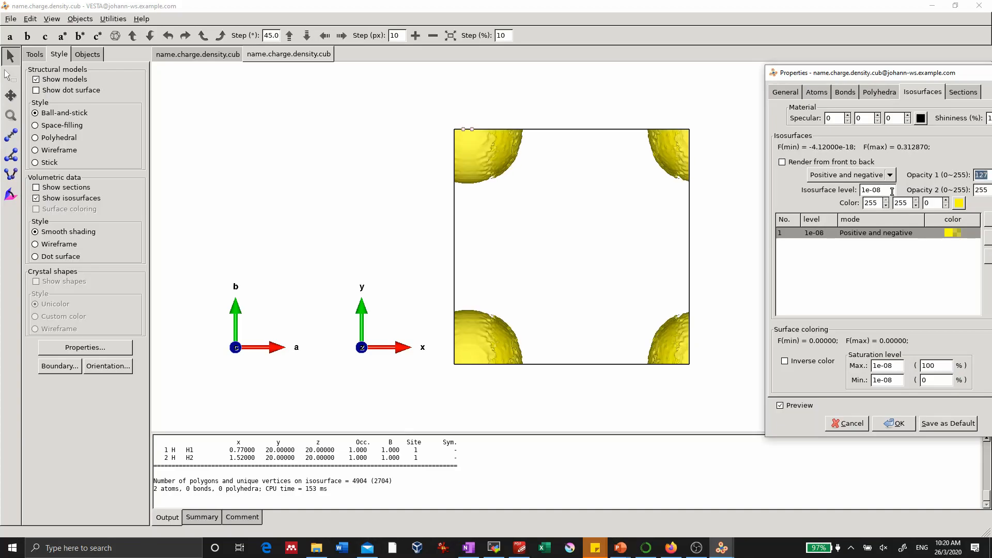
# Raise the isosurface level to 1e-07.
pyautogui.moveTo(628, 196)
pyautogui.mouseDown()
pyautogui.moveTo(686, 198)
pyautogui.moveTo(680, 191)
pyautogui.moveTo(645, 204)
pyautogui.mouseUp()
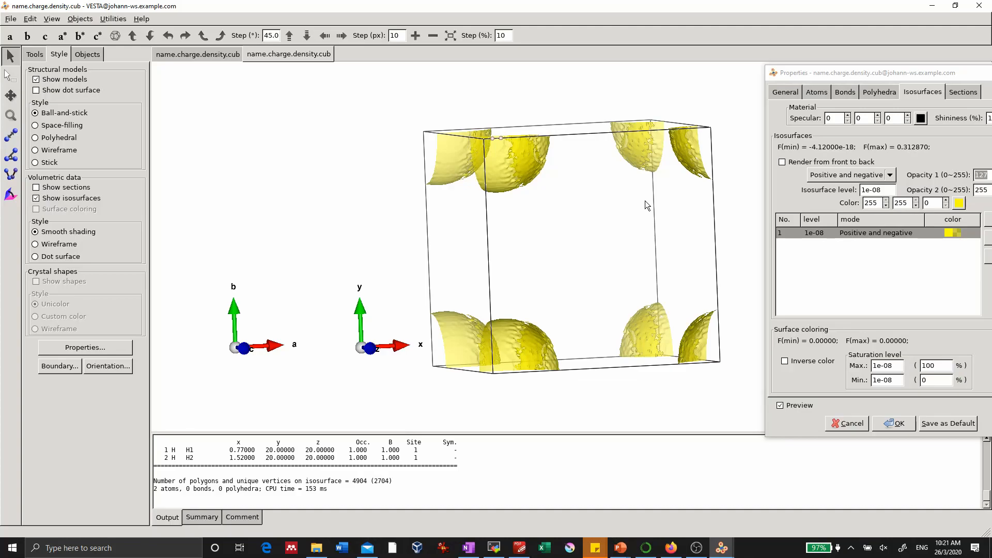
pyautogui.click(893, 192)
pyautogui.press('BackSpace')
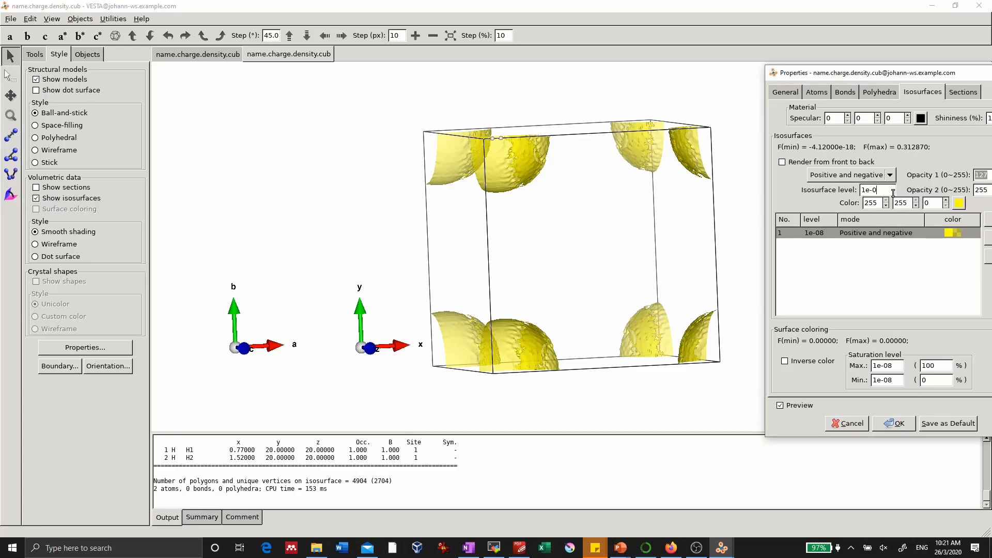
pyautogui.write('7')
pyautogui.press('Tab')
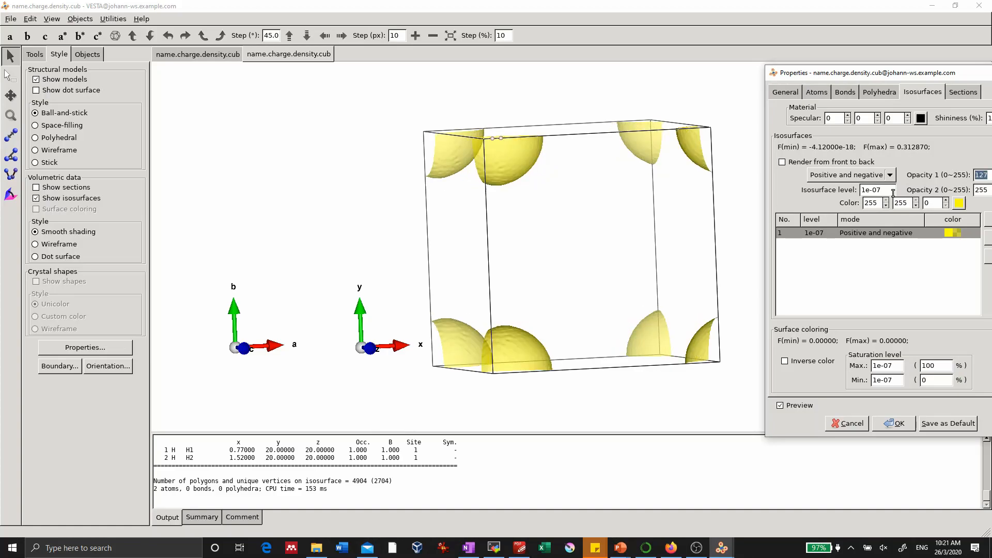
# Set the isosurface level to 1e-06 and inspect the charge density around the cell corners.
pyautogui.click(893, 193)
pyautogui.press('BackSpace')
pyautogui.write('6')
pyautogui.press('Tab')
pyautogui.moveTo(673, 210); pyautogui.dragTo(633, 255)
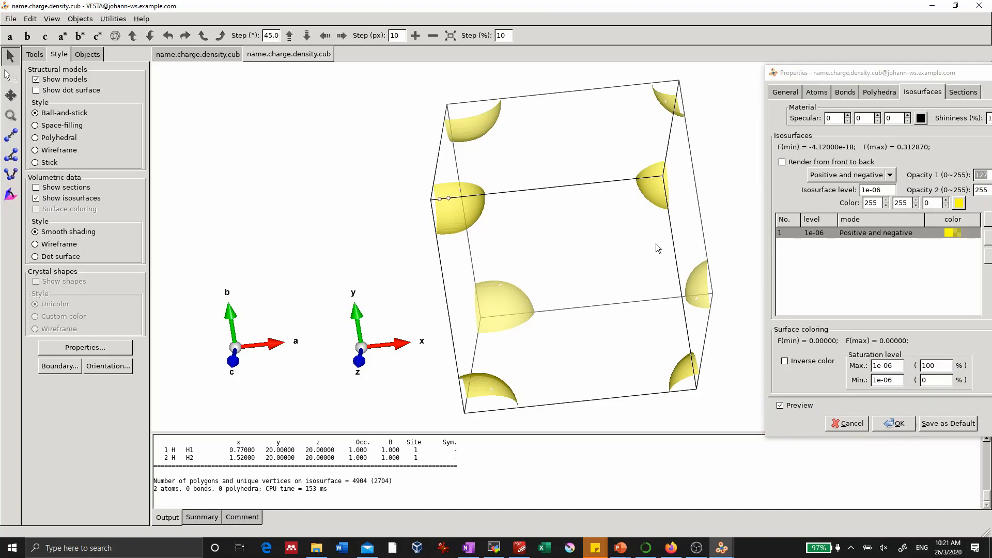
pyautogui.moveTo(632, 224); pyautogui.dragTo(717, 225)
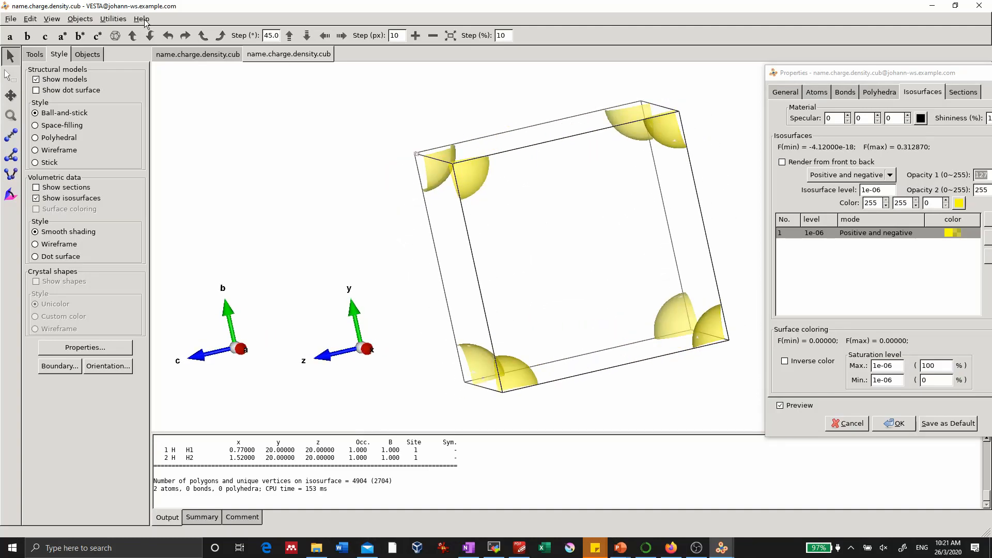
# Show the sections of the volumetric data and accept the isosurface properties.
pyautogui.click(126, 20)
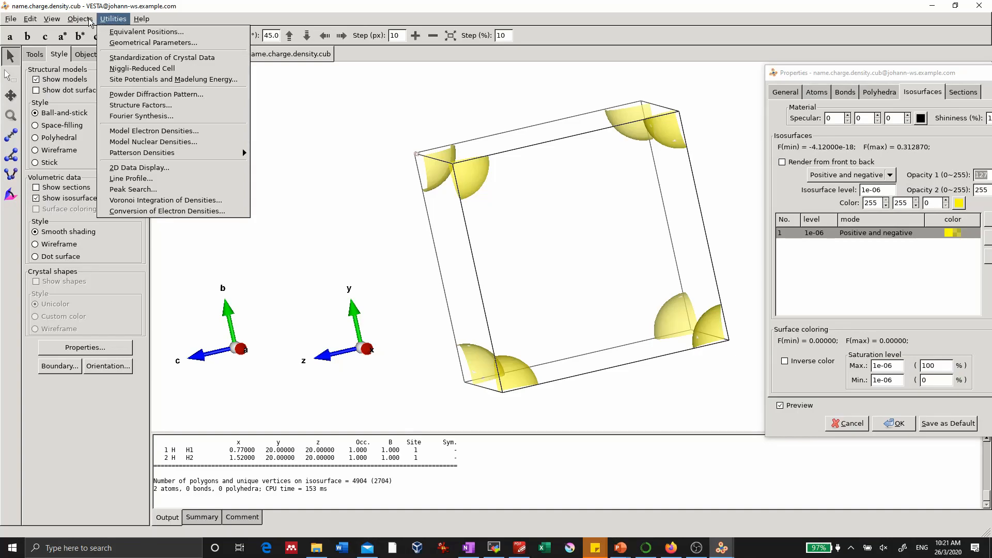
pyautogui.moveTo(92, 23)
pyautogui.moveTo(95, 49)
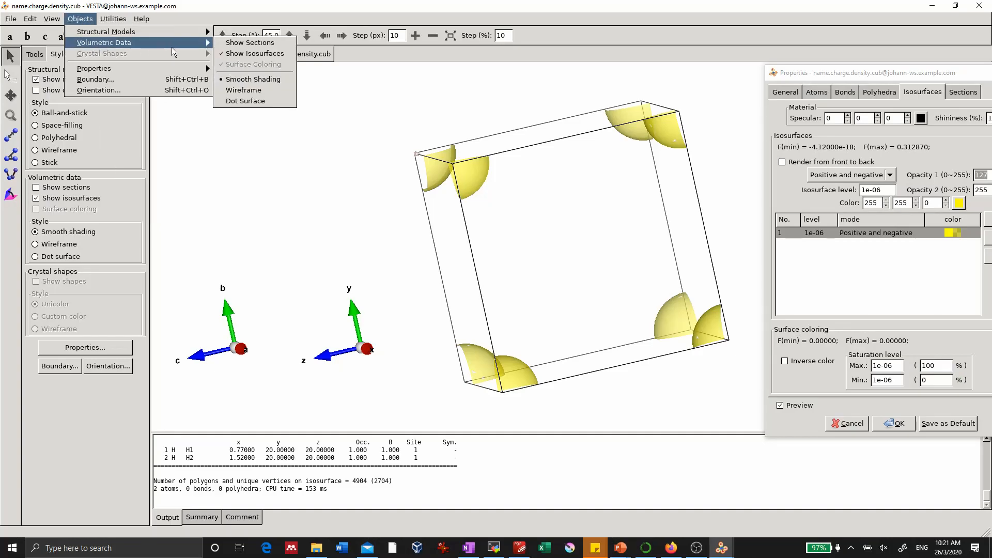
pyautogui.click(233, 43)
pyautogui.moveTo(569, 258); pyautogui.dragTo(603, 233)
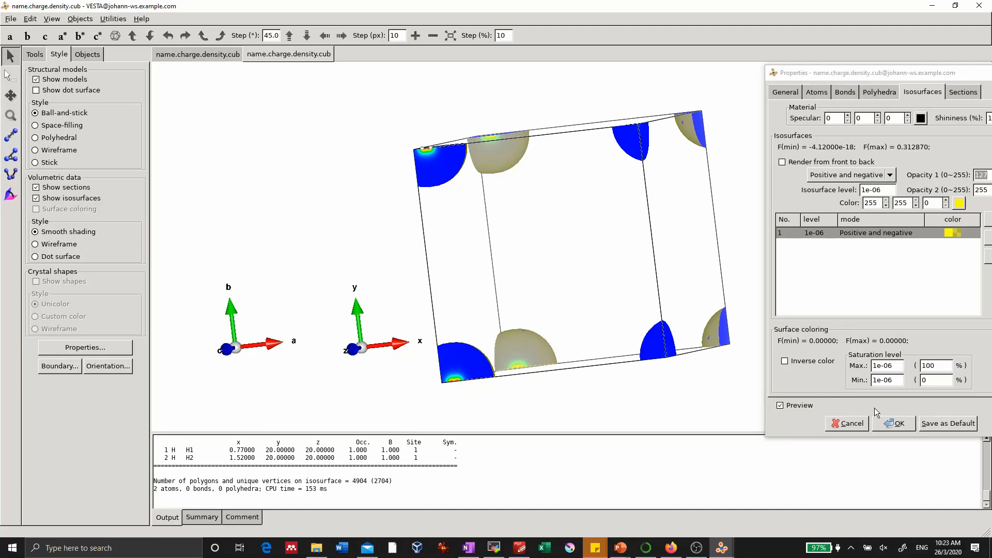
pyautogui.click(893, 423)
pyautogui.moveTo(562, 311); pyautogui.dragTo(489, 321)
pyautogui.moveTo(586, 323); pyautogui.dragTo(681, 353)
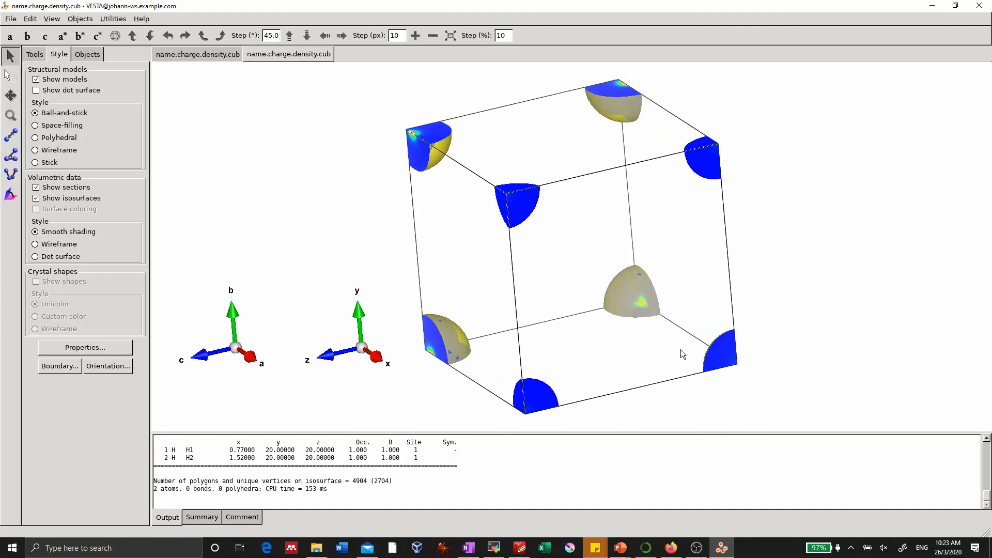
# Reopen the isosurface properties, set isosurface 1 to a level of 0.02 and inspect the colored sections at the cell corners.
pyautogui.click(88, 22)
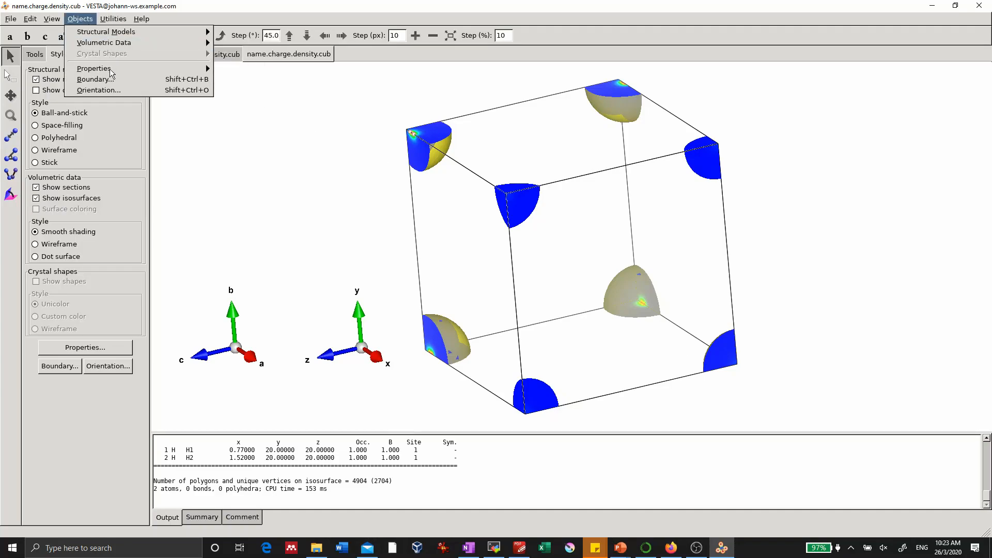
pyautogui.moveTo(112, 71)
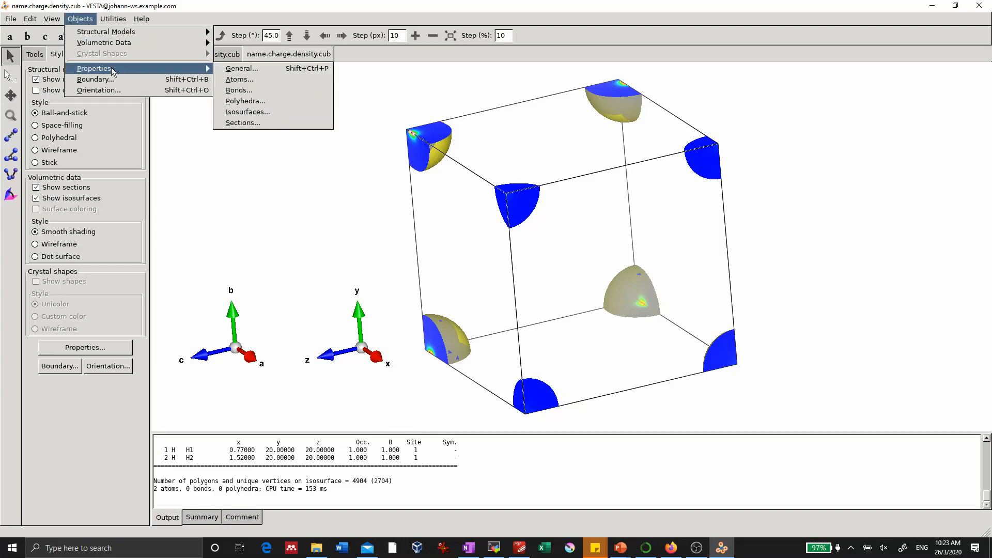
pyautogui.click(253, 113)
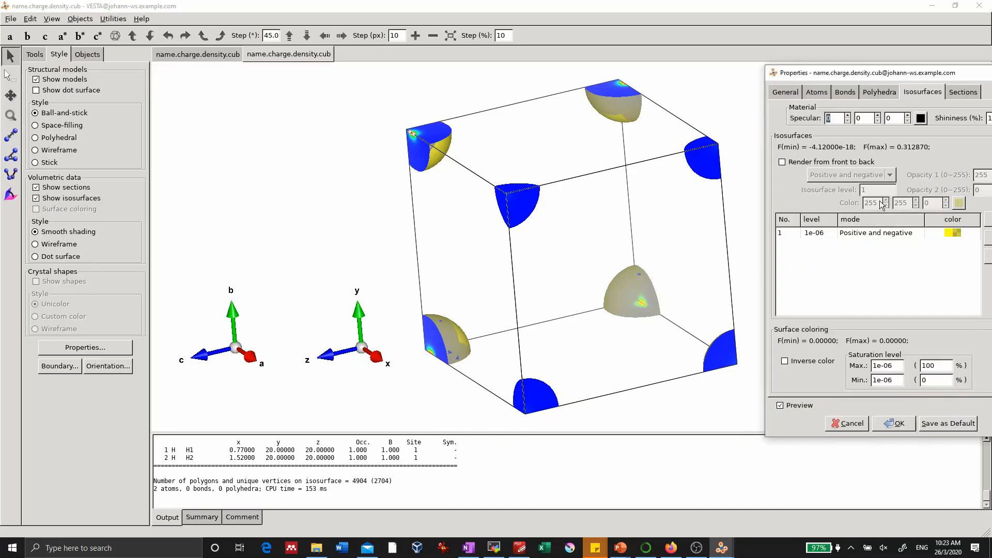
pyautogui.click(850, 233)
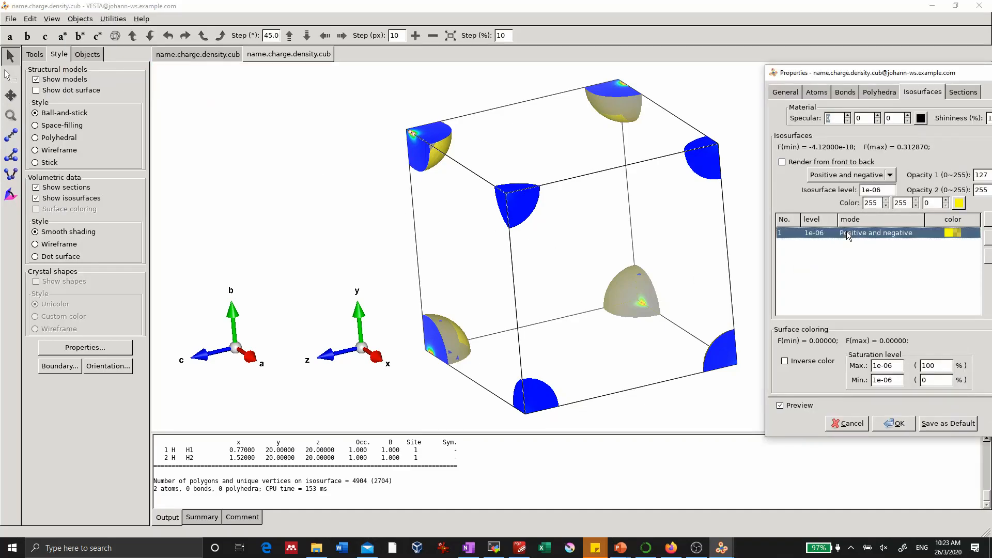
pyautogui.moveTo(890, 190); pyautogui.dragTo(792, 196)
pyautogui.press('BackSpace')
pyautogui.write('0.02')
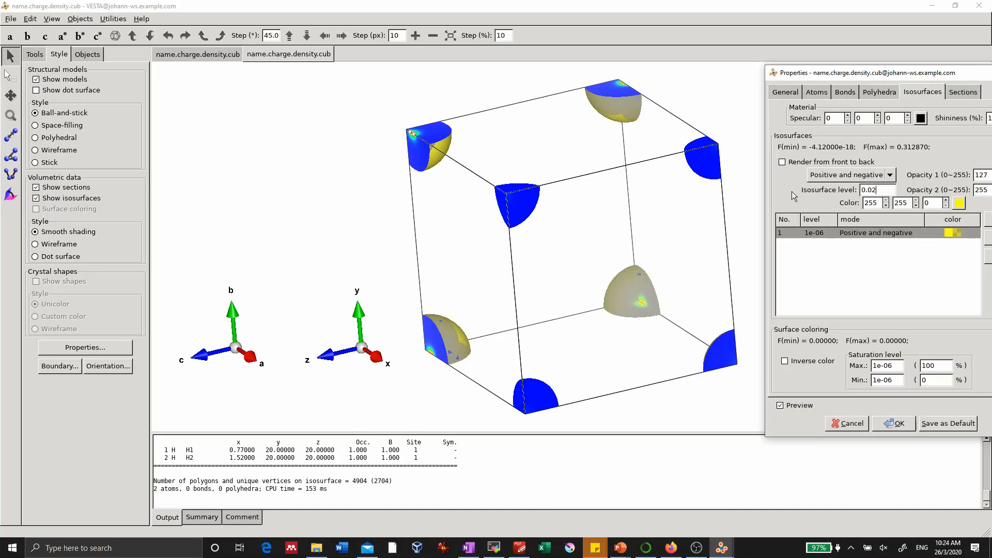
pyautogui.press('Tab')
pyautogui.moveTo(587, 327); pyautogui.dragTo(427, 361)
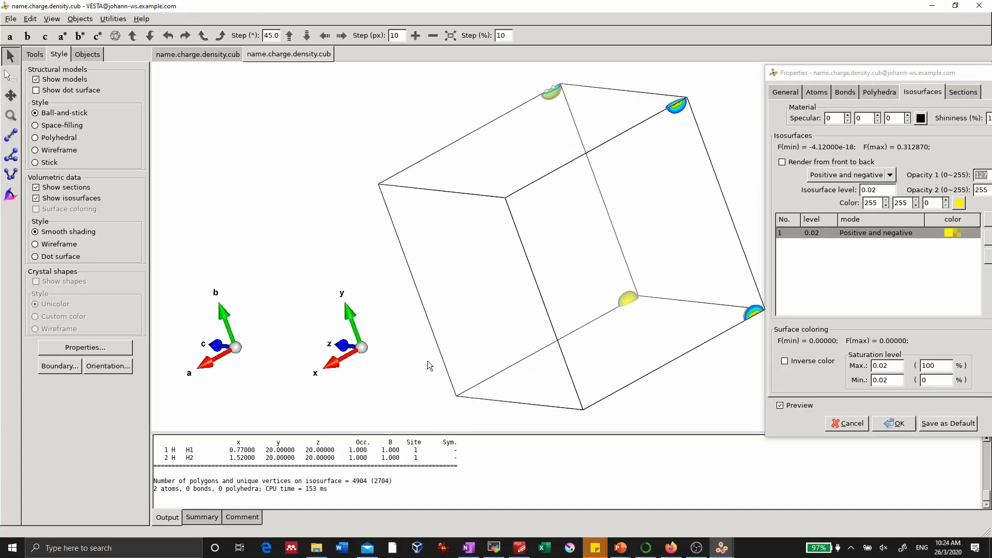
pyautogui.moveTo(525, 357); pyautogui.dragTo(552, 382)
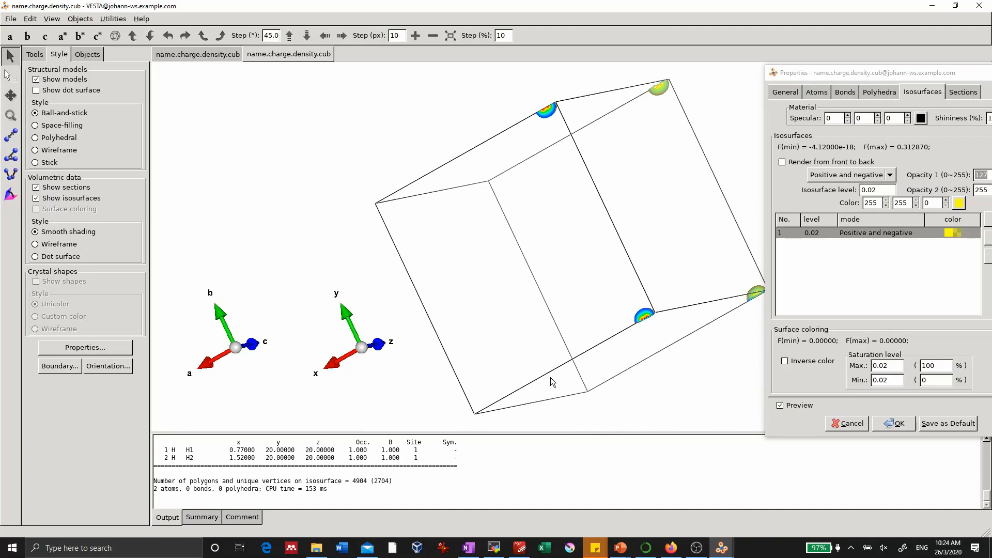